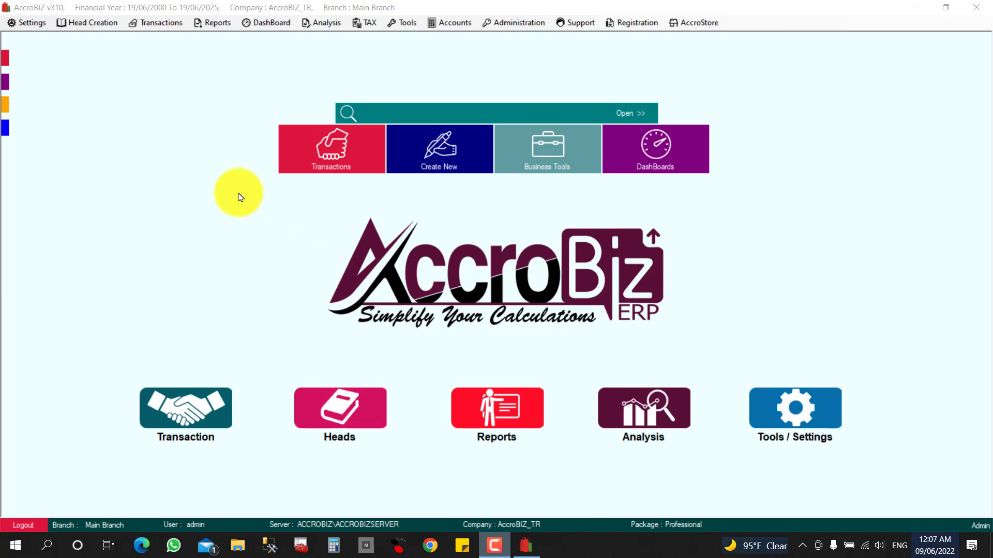
- Open the Rack / Product Location list and review the products on racks A22, DEFAULT and RACK22
left_click(336, 425)
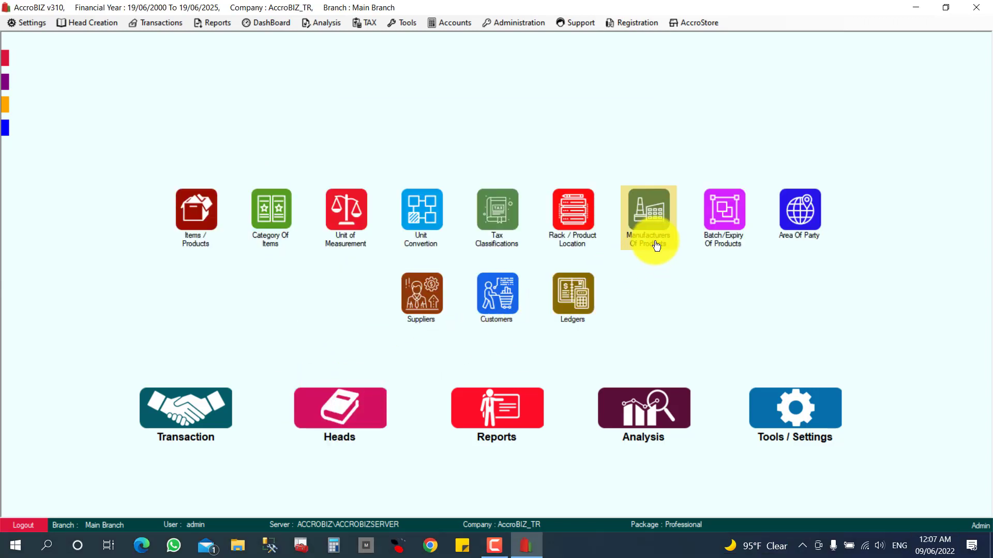
left_click(569, 223)
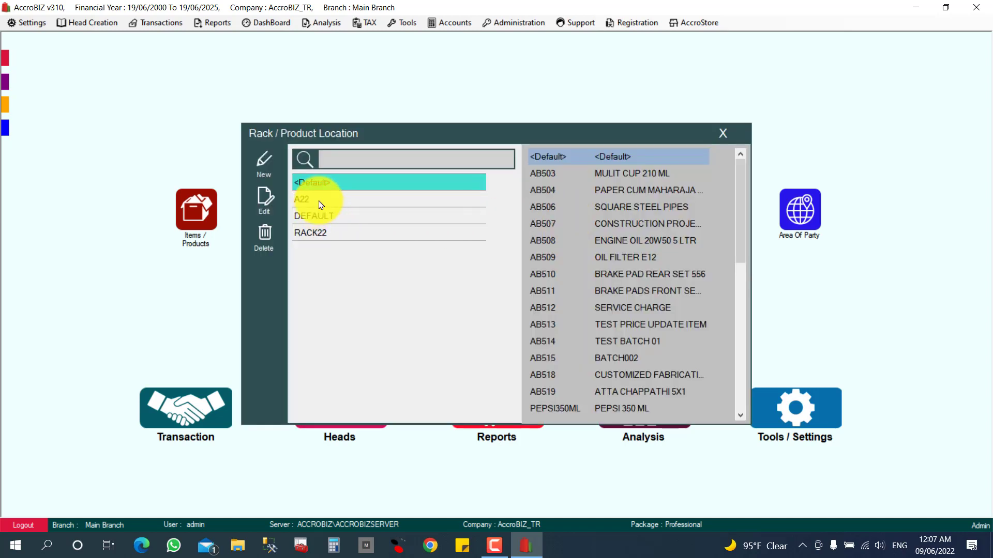
left_click(317, 201)
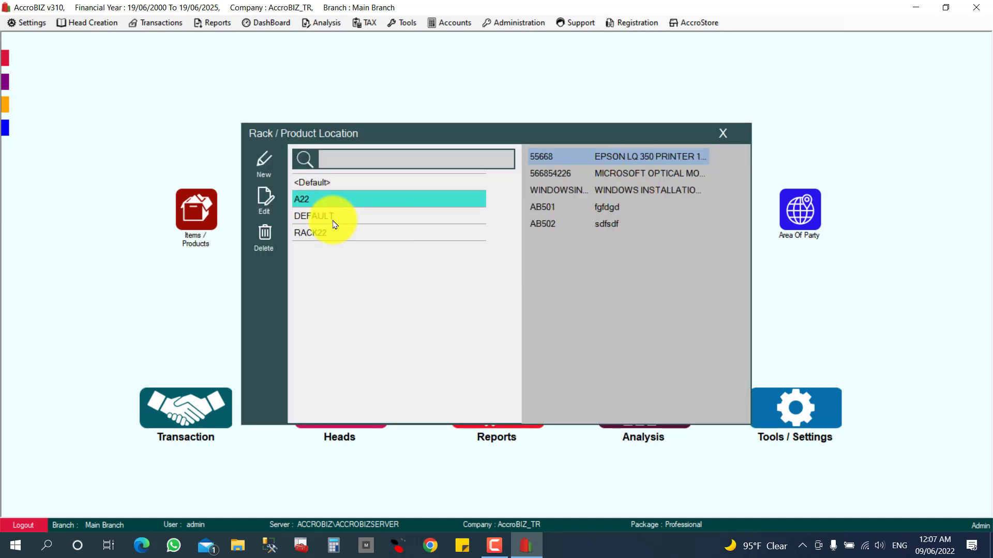
left_click(333, 216)
left_click(344, 233)
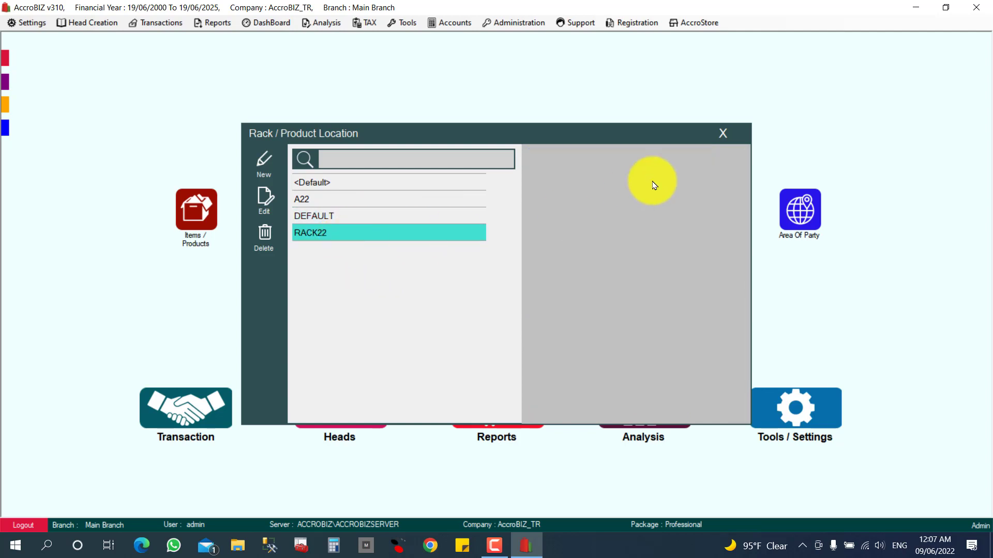
left_click(333, 217)
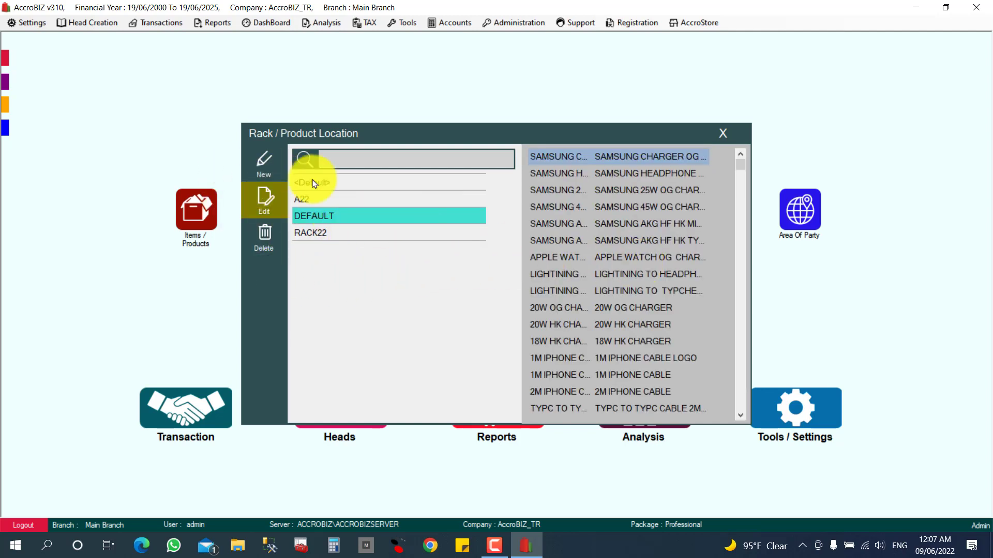
- Save a new rack named AB35 and select it to confirm it holds no products
left_click(264, 170)
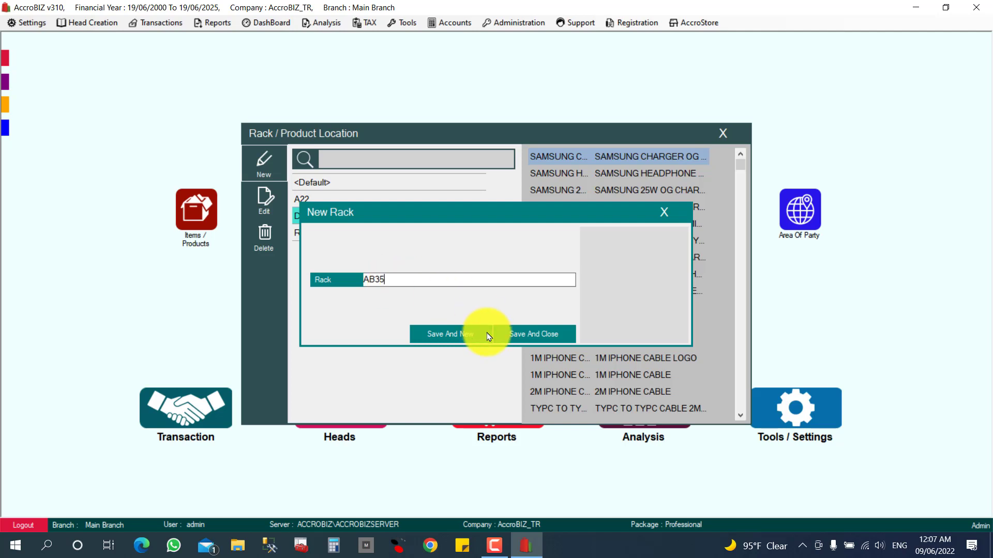
left_click(529, 340)
left_click(313, 250)
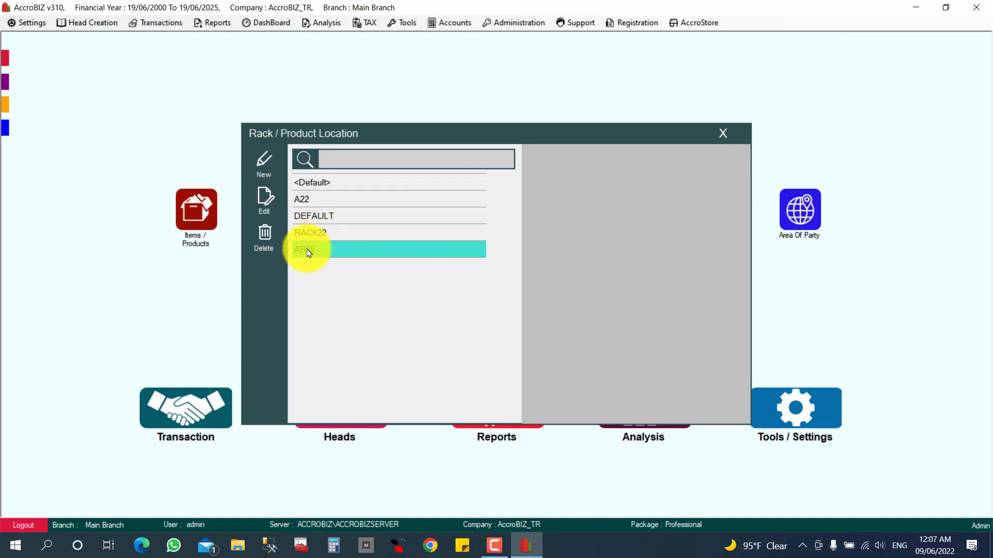
- Start a new item named ABC APPLE so code AB6001 and barcode 500001 fill in
left_click(719, 135)
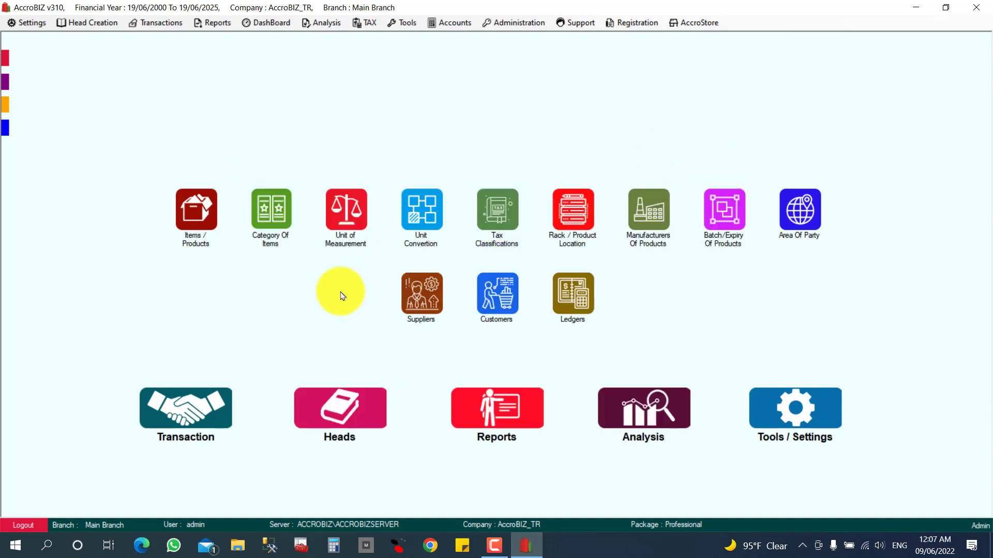
left_click(437, 151)
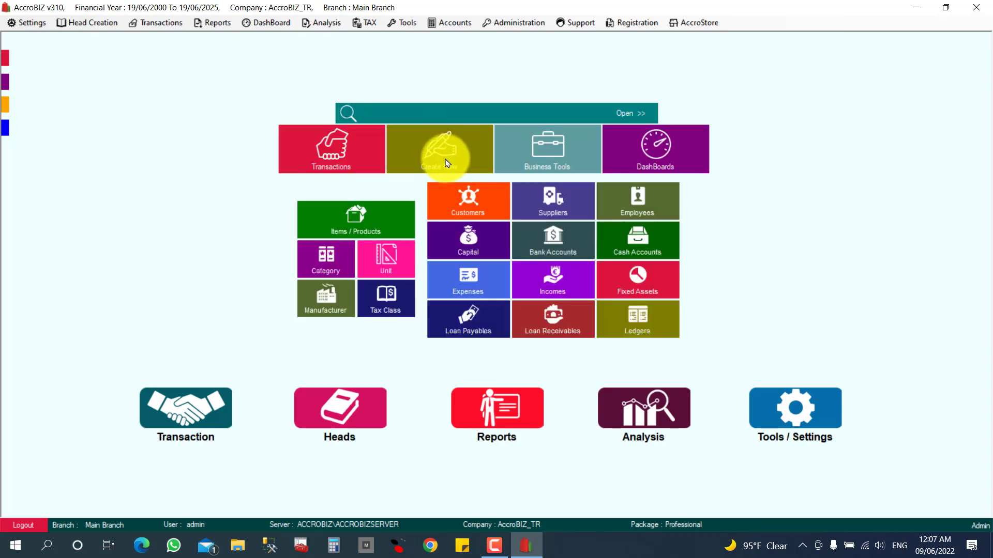
left_click(376, 224)
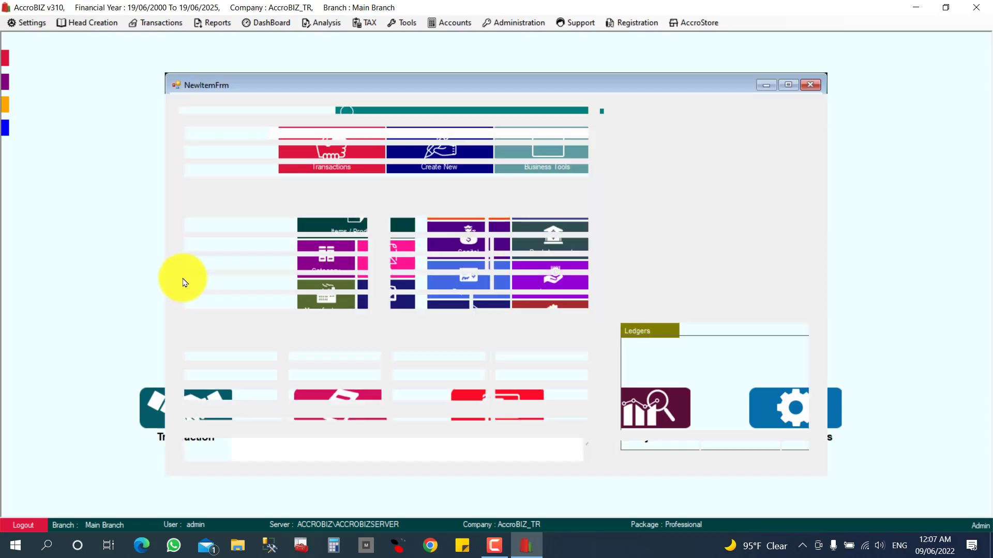
type("ABC")
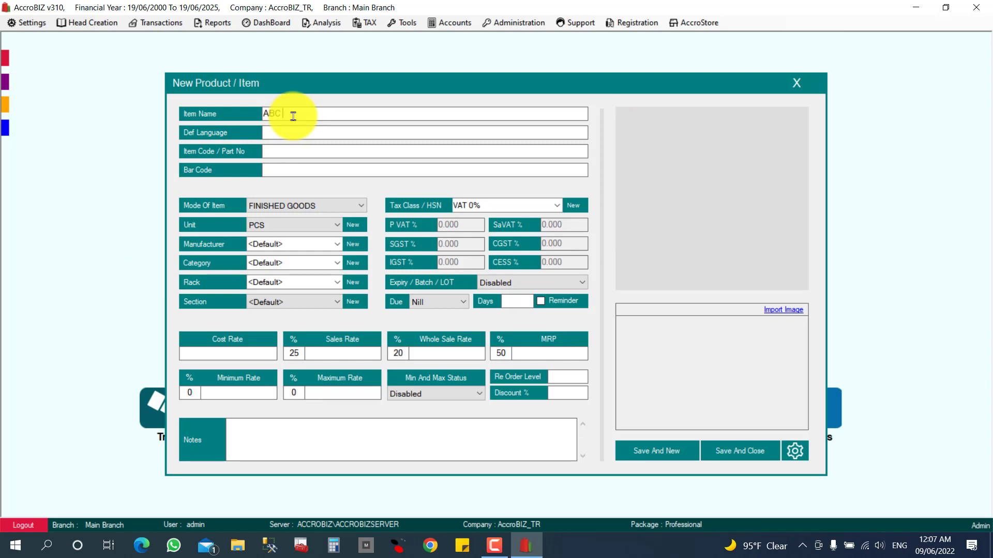
key("Tab")
key("Tab")
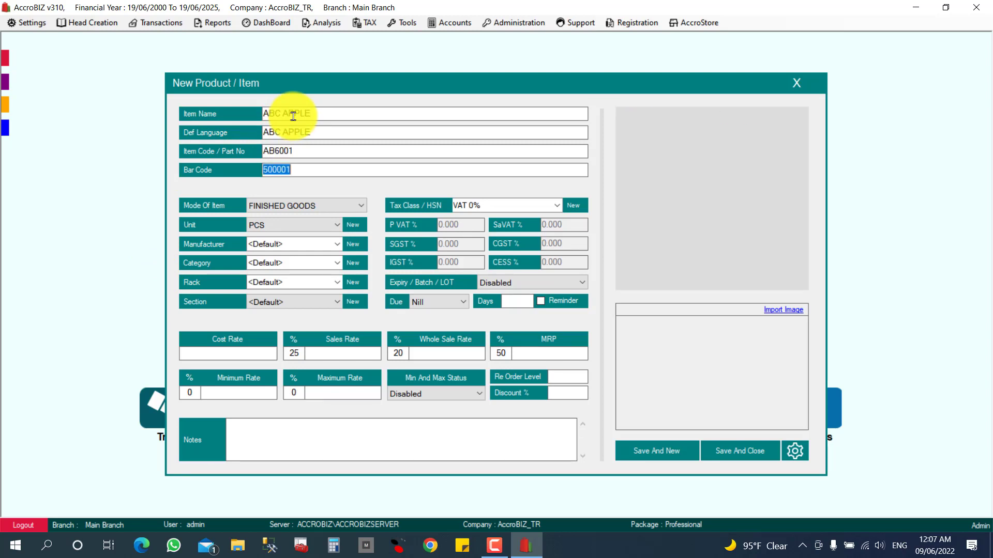
- Set the item's mode to GOODS and place it on rack AB35
left_click(288, 206)
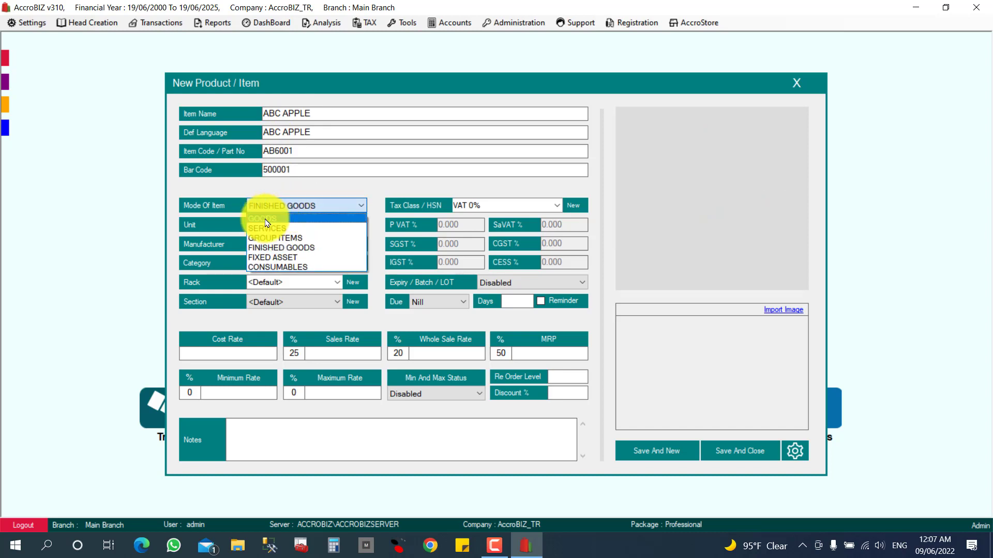
left_click(266, 219)
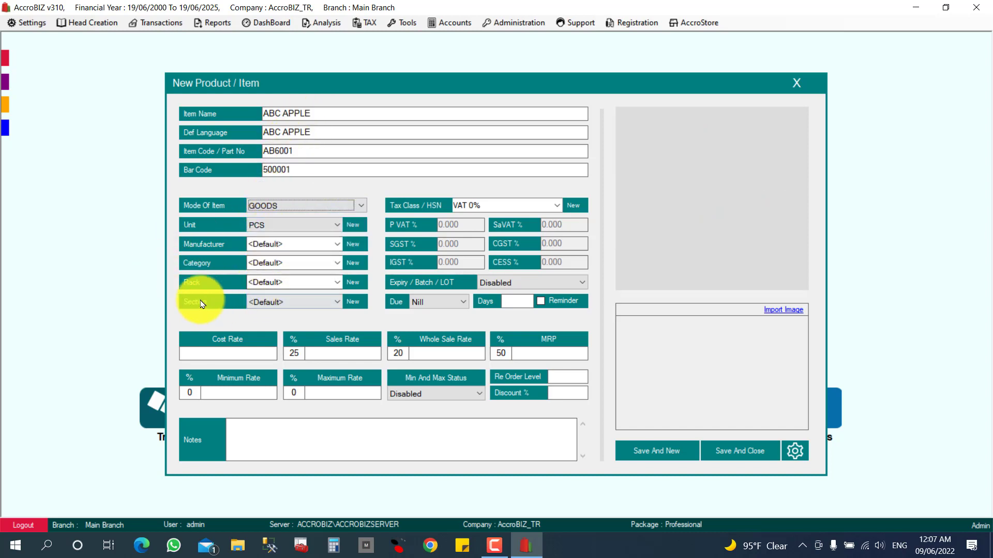
left_click(336, 283)
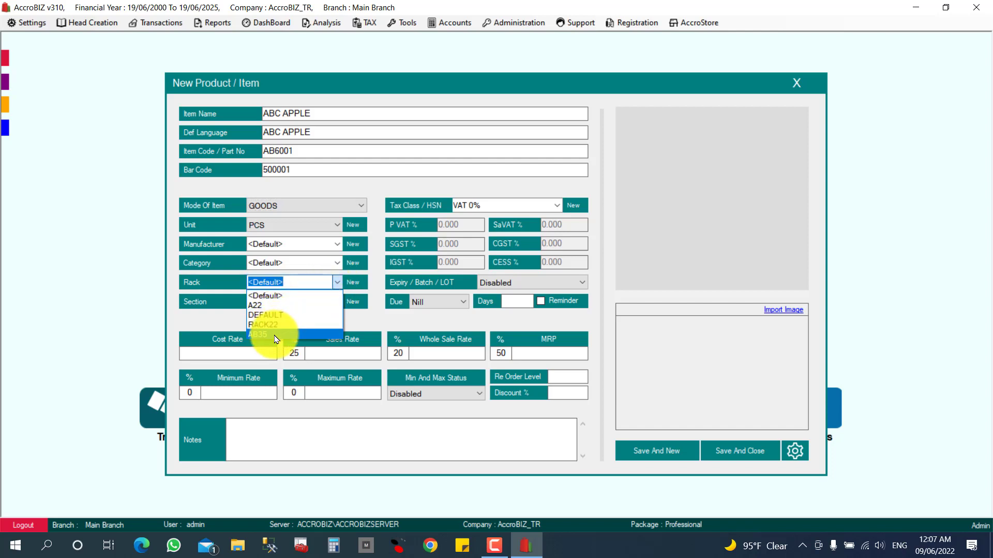
left_click(275, 336)
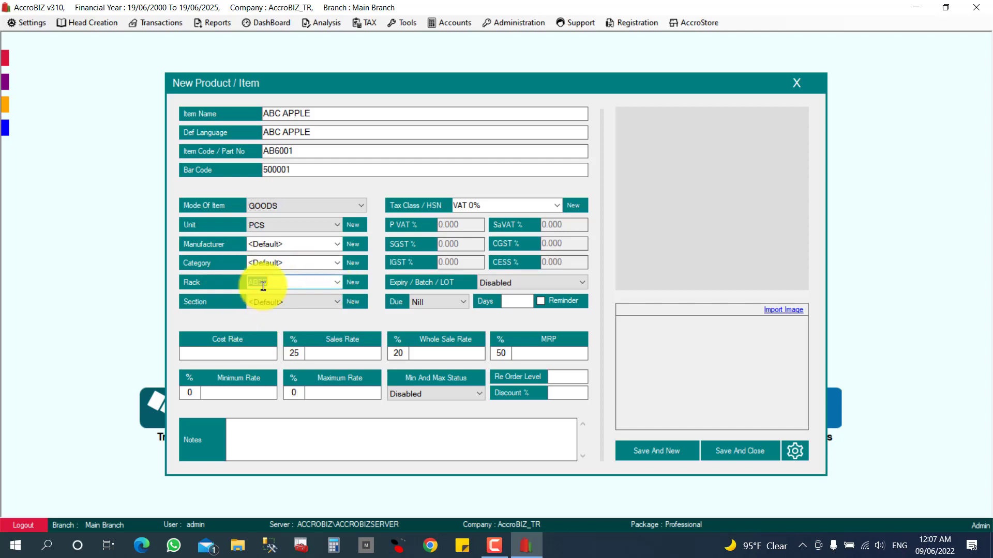
- Create rack A888 for ABC APPLE, give the item a cost rate of 15, and save it
left_click(355, 283)
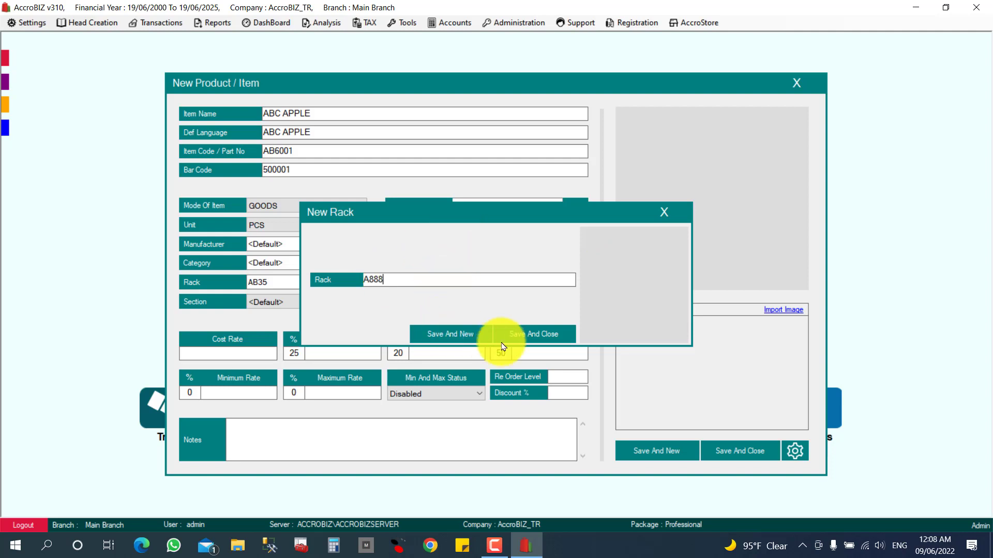
left_click(539, 336)
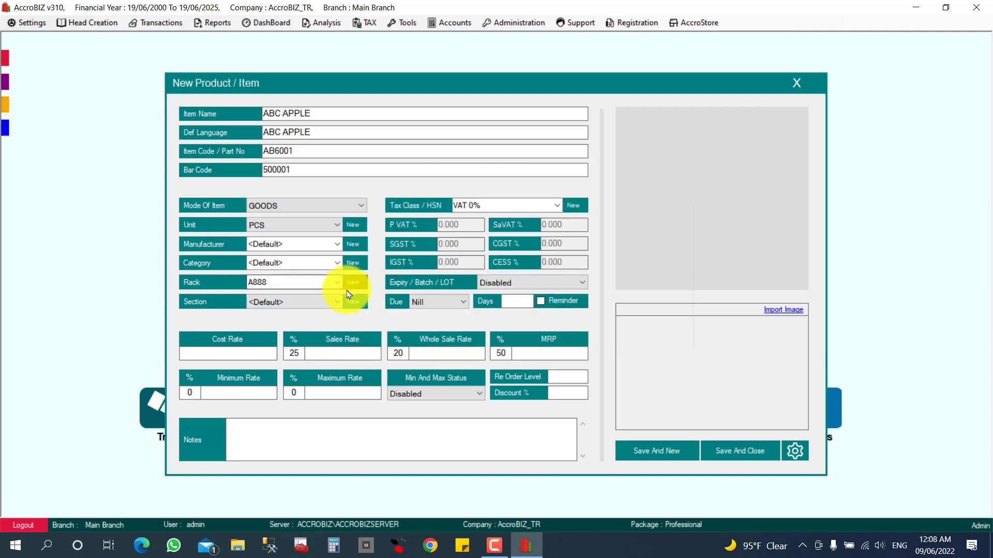
left_click(232, 354)
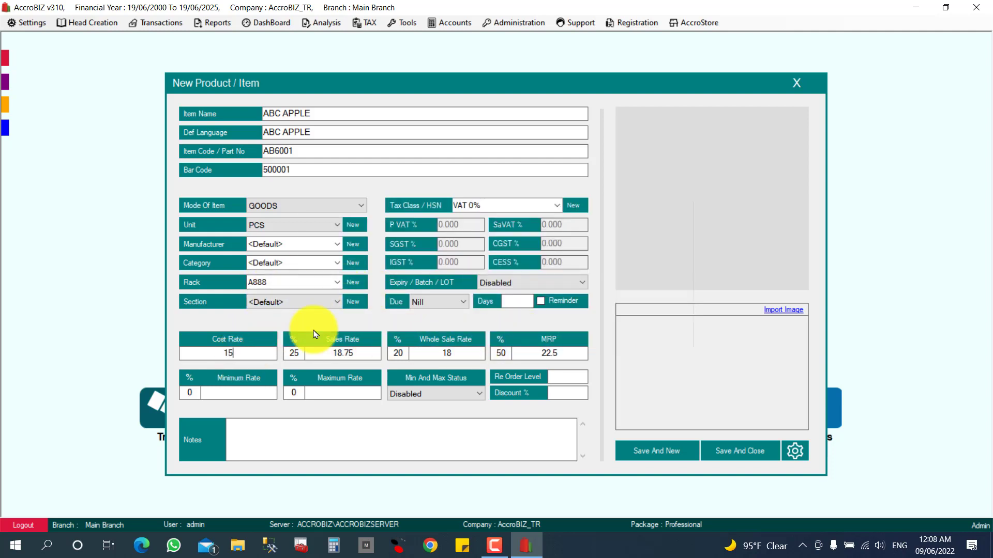
left_click(735, 455)
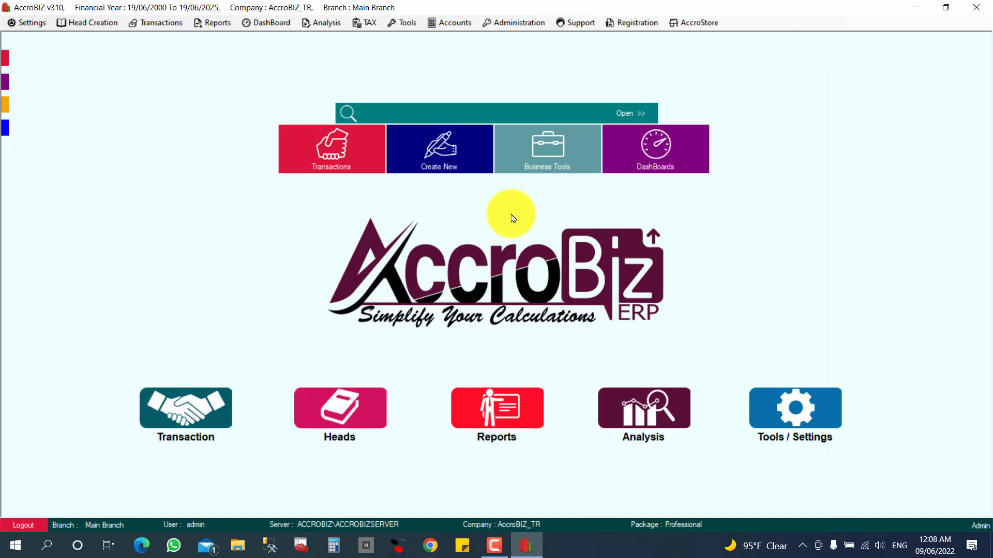
left_click(355, 410)
left_click(209, 206)
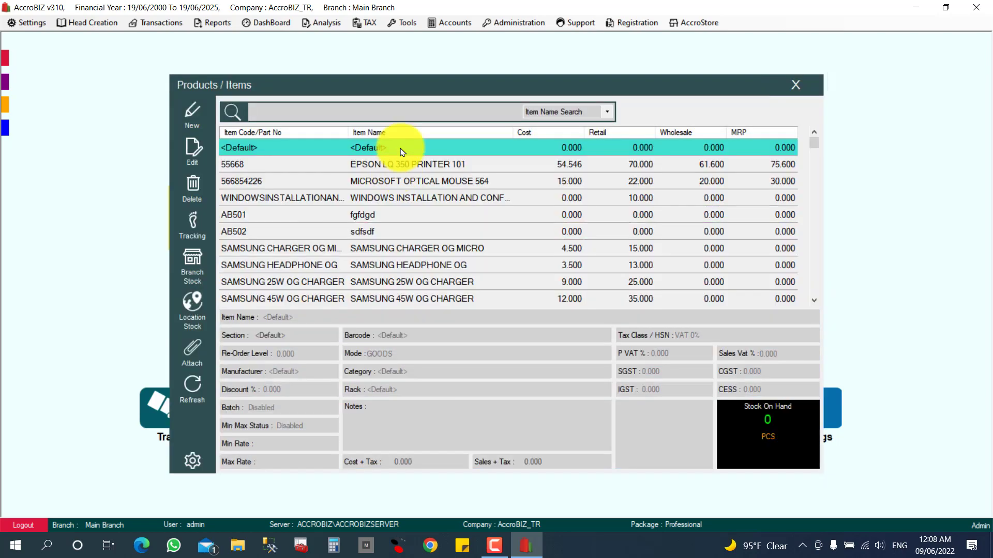
type("APP")
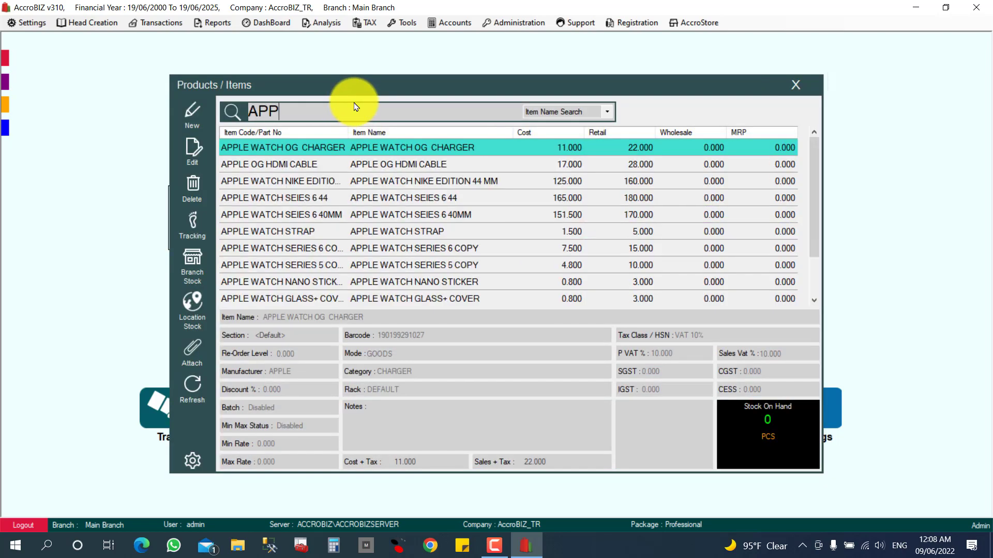
key("BackSpace")
key("BackSpace")
key("BackSpace")
type("ABC A")
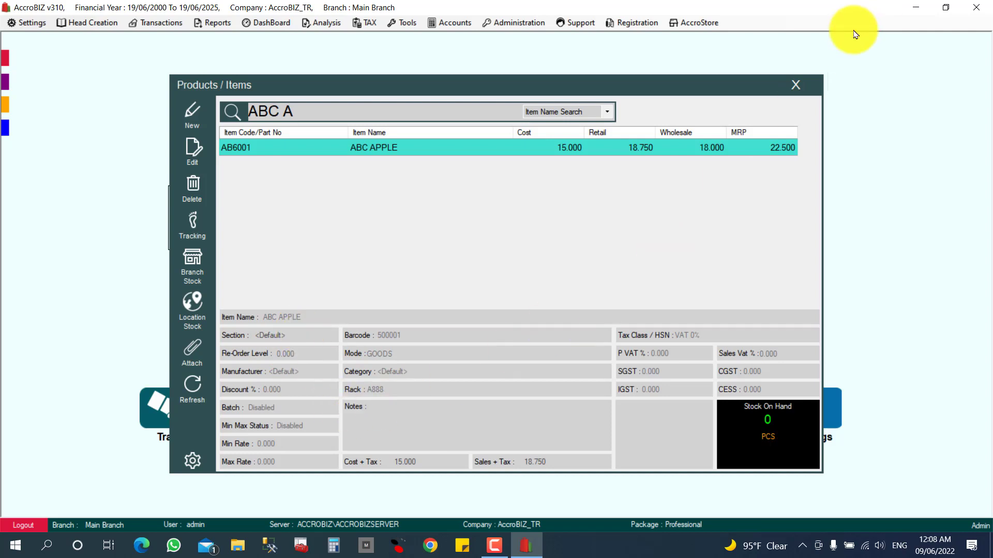
left_click(792, 83)
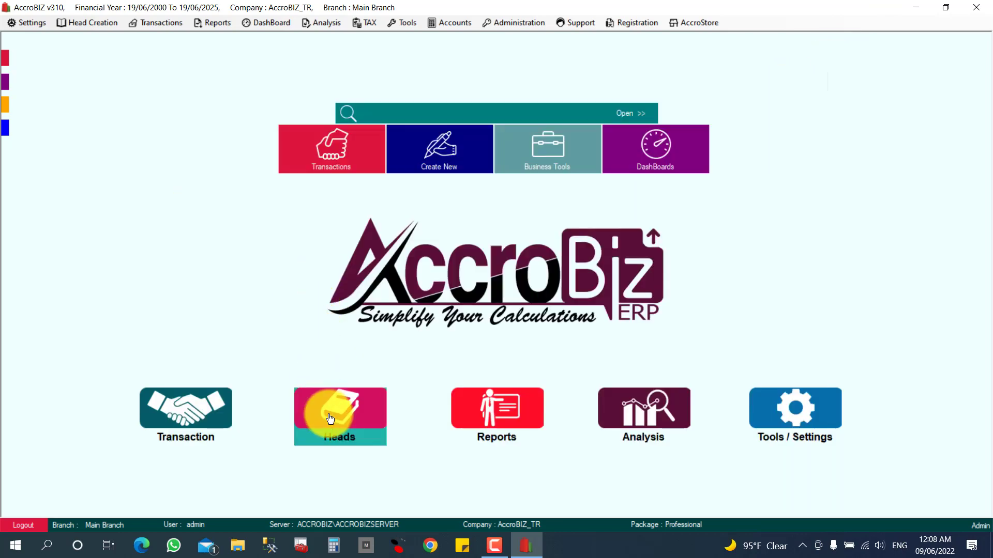
- Search the rack list for A88, rename rack A888 to A55, then clear the search
left_click(337, 430)
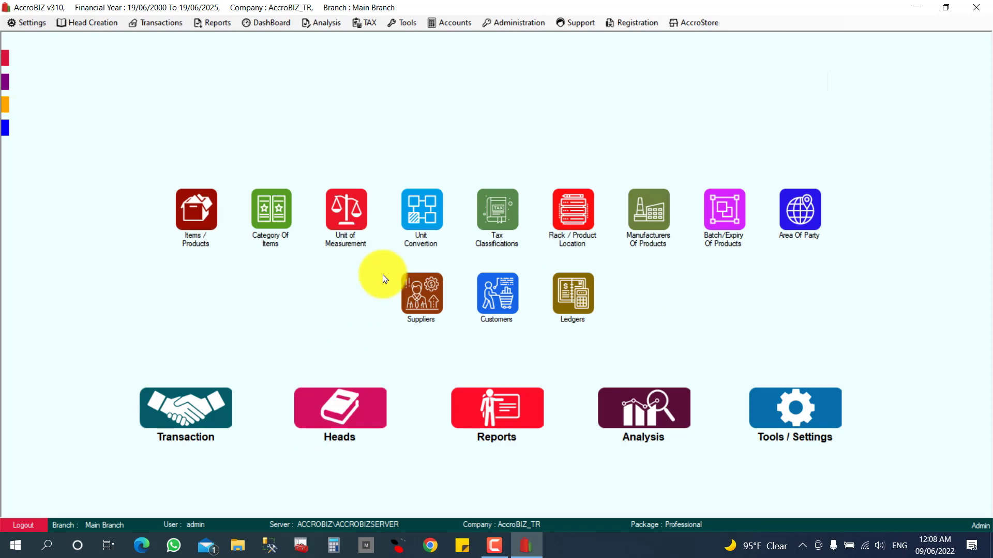
left_click(588, 216)
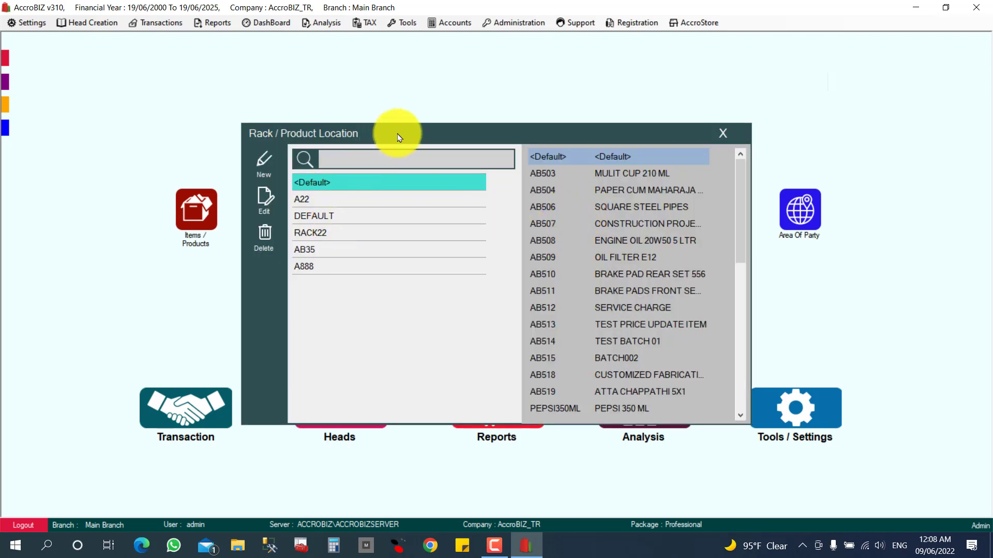
type("A88")
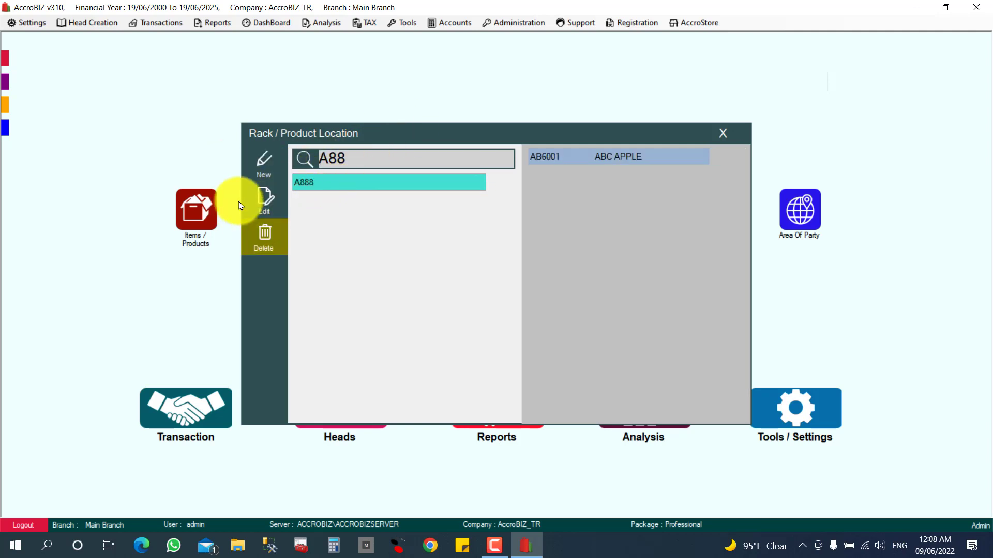
left_click(269, 199)
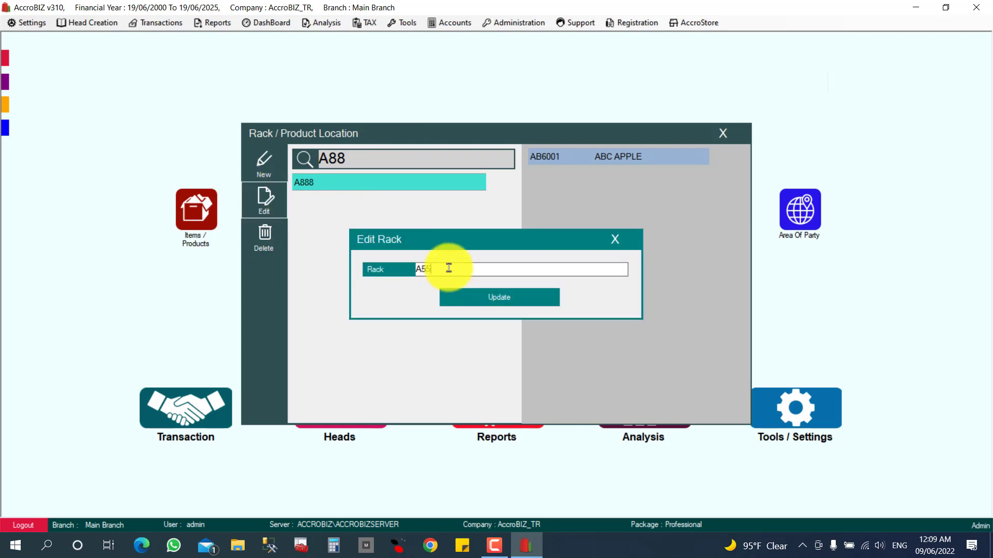
left_click(510, 299)
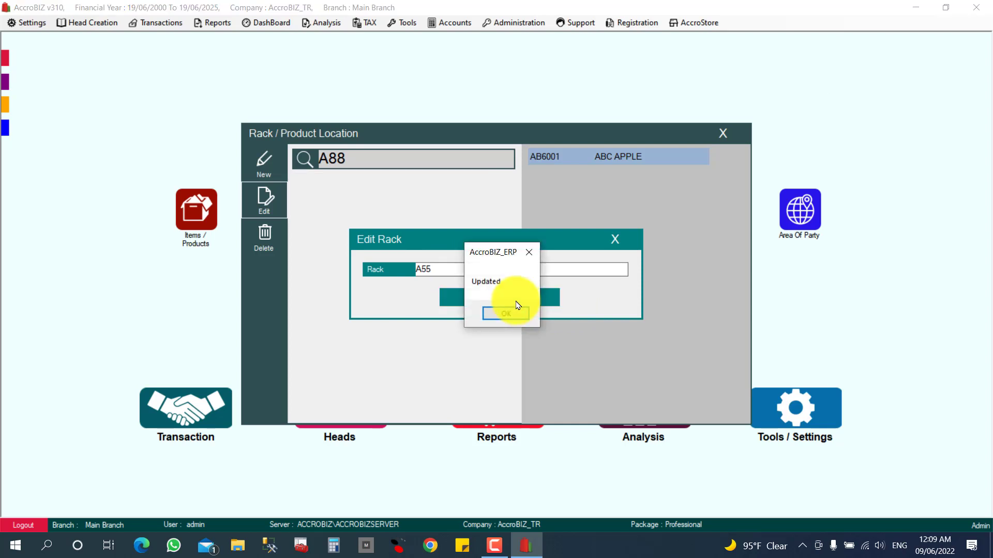
left_click(505, 313)
left_click(360, 159)
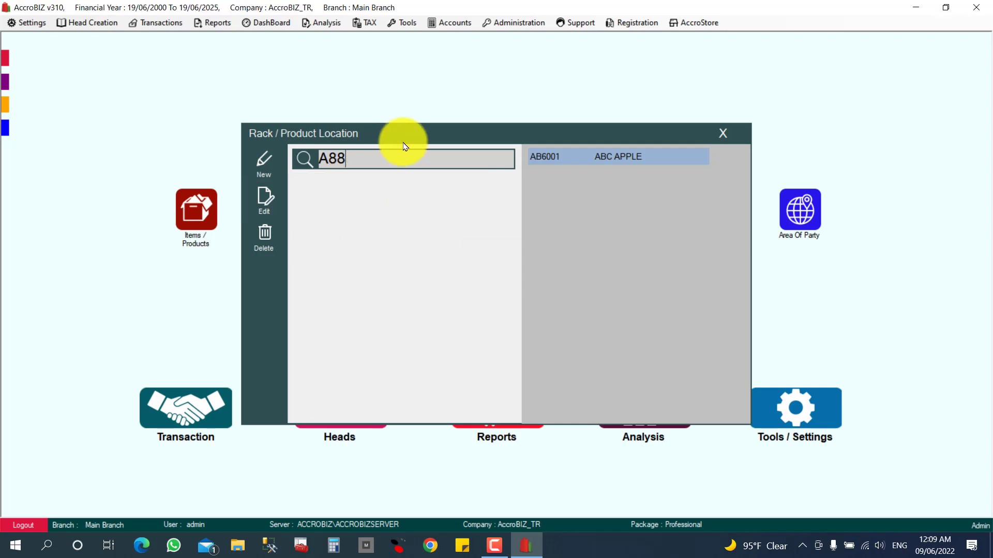
key("BackSpace")
key("BackSpace")
key("BackSpace")
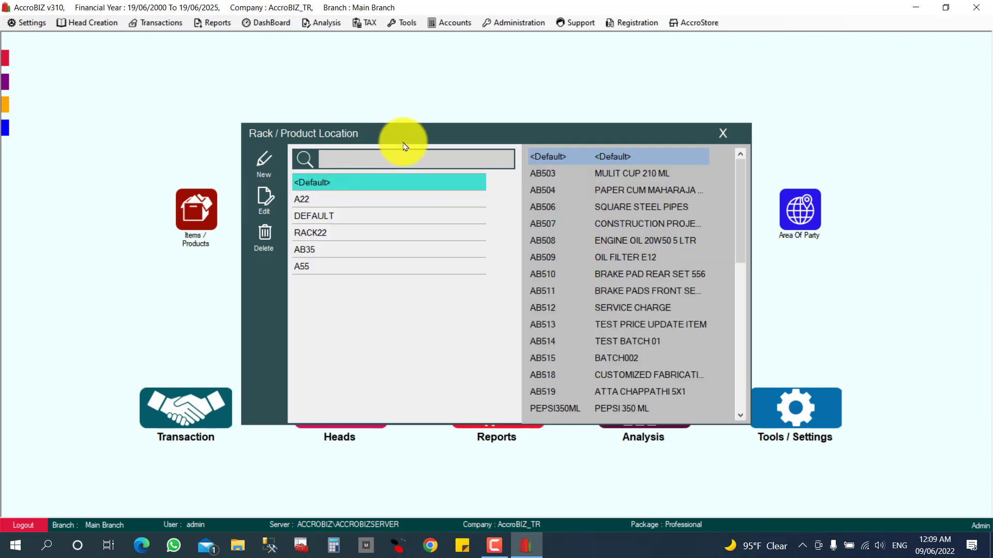
- Try deleting rack A55 and dismiss the warning that it is still in use
left_click(327, 270)
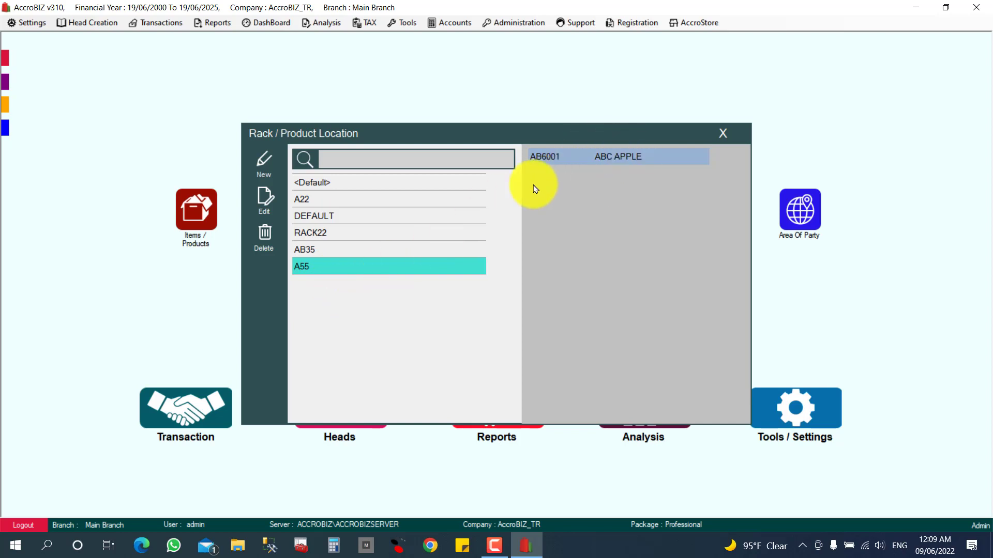
left_click(265, 239)
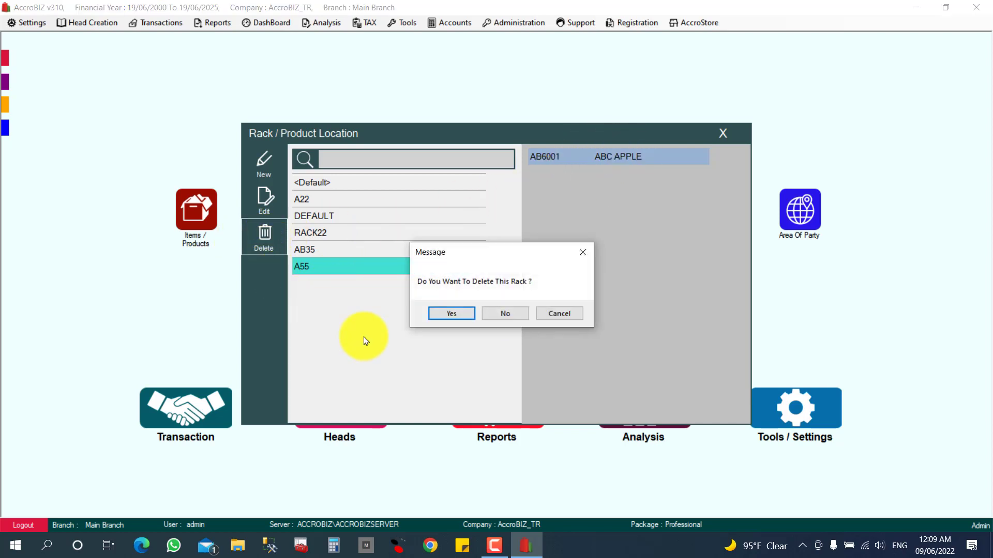
left_click(449, 312)
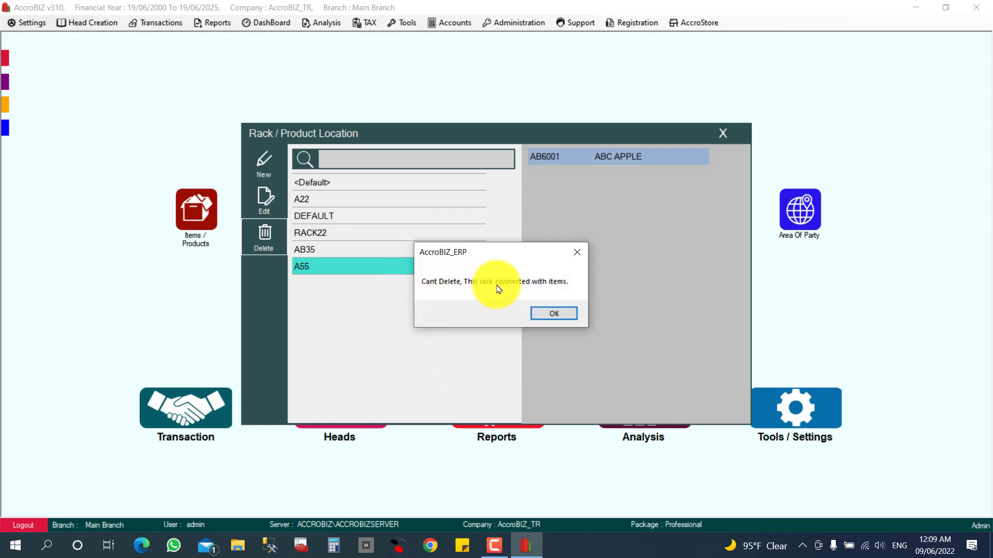
left_click(554, 314)
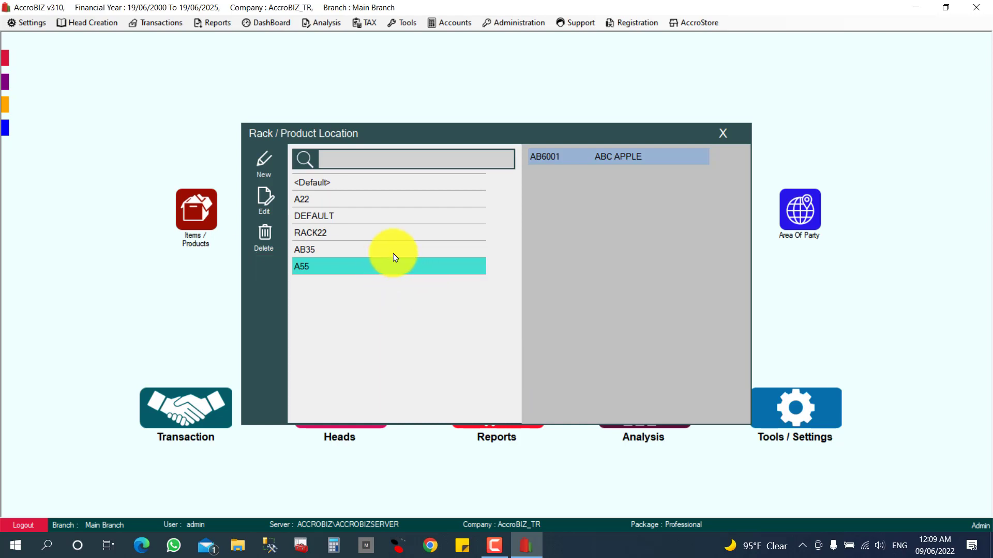
- Delete the empty rack AB35 and close the rack location list
left_click(394, 252)
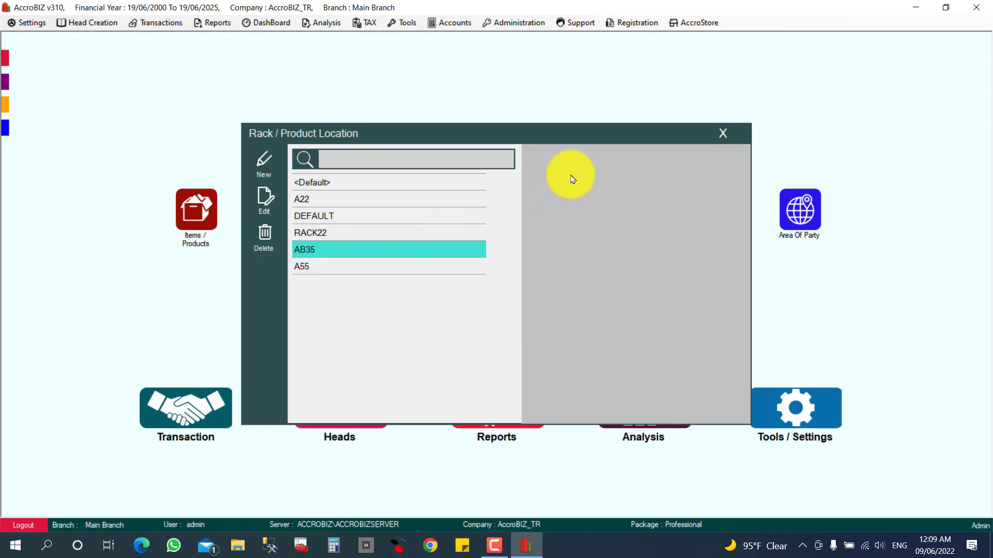
left_click(266, 235)
left_click(447, 313)
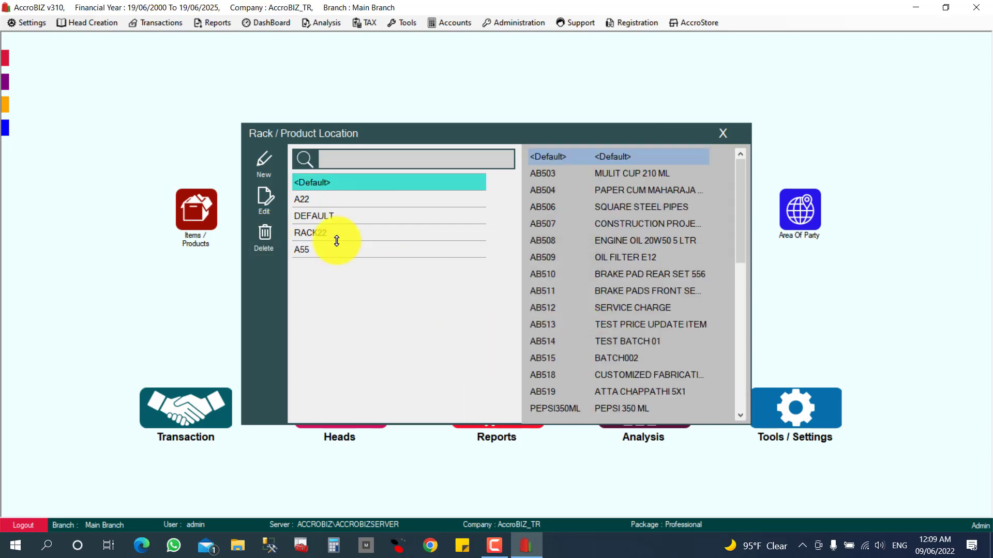
left_click(368, 250)
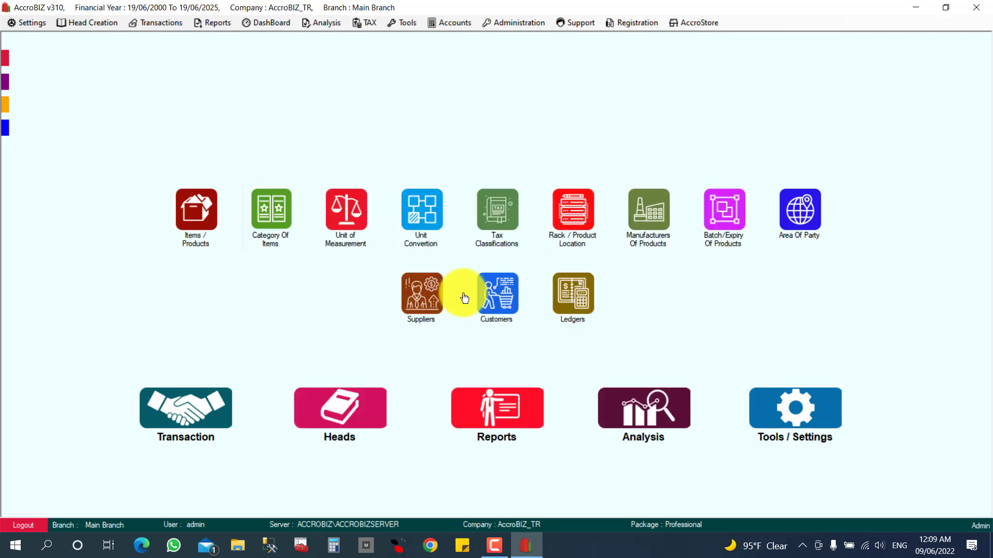